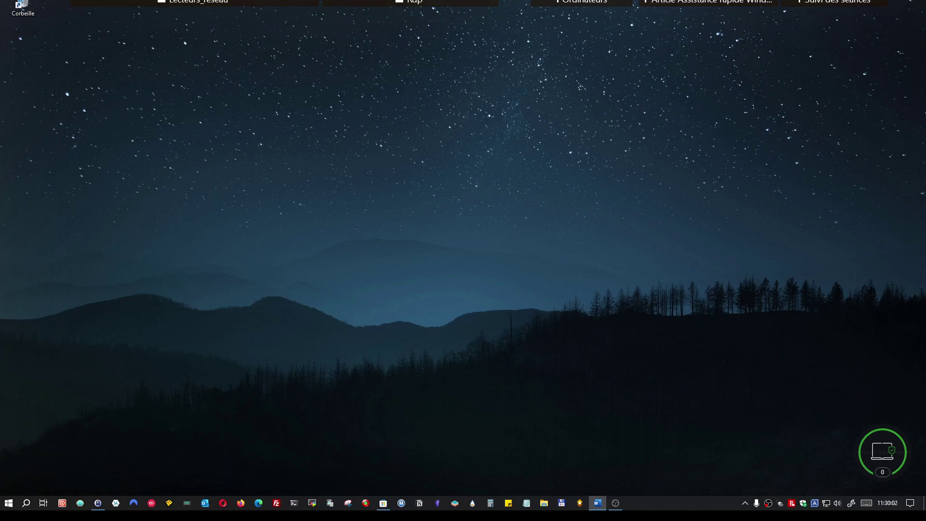
Browse the Start menu's Accessoires Windows folder, then return to the desktop.
left_click(8, 503)
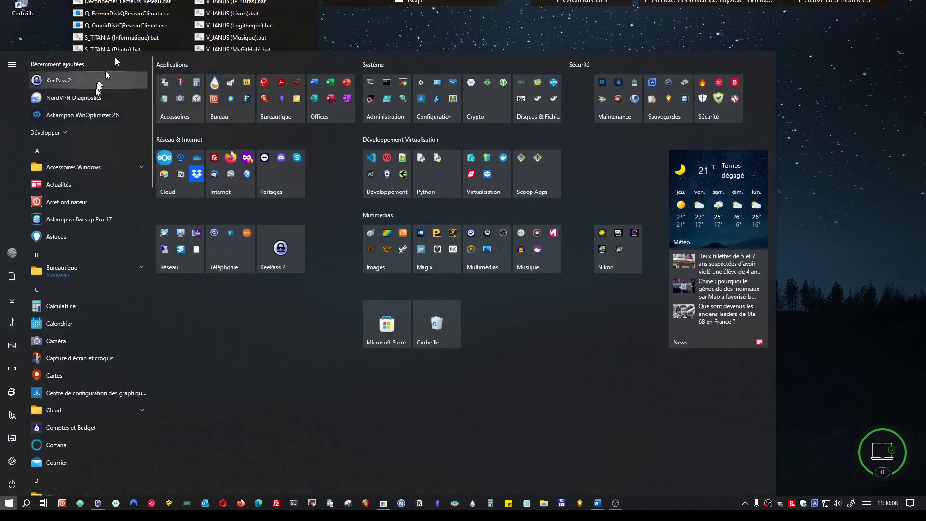
left_click(74, 168)
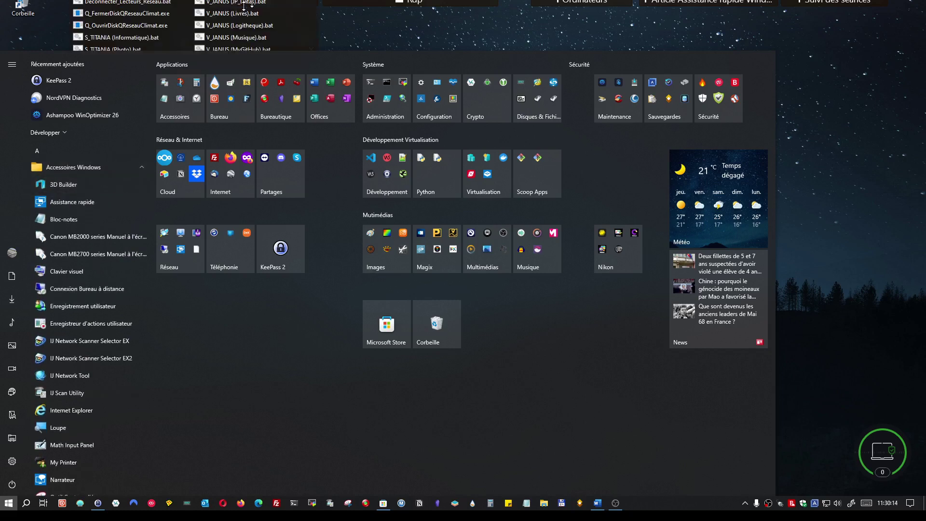
left_click(376, 31)
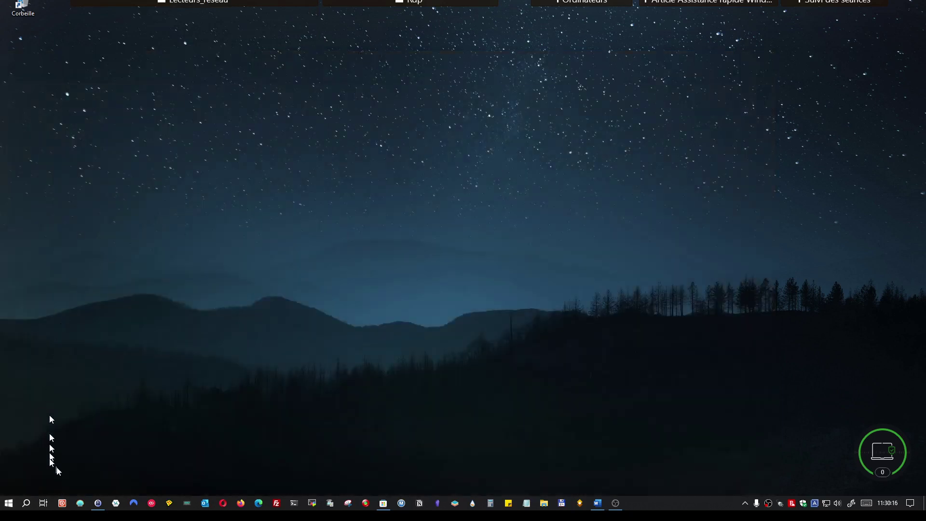
Search Windows for 'ass', launch Assistance rapide, then close it again.
left_click(31, 504)
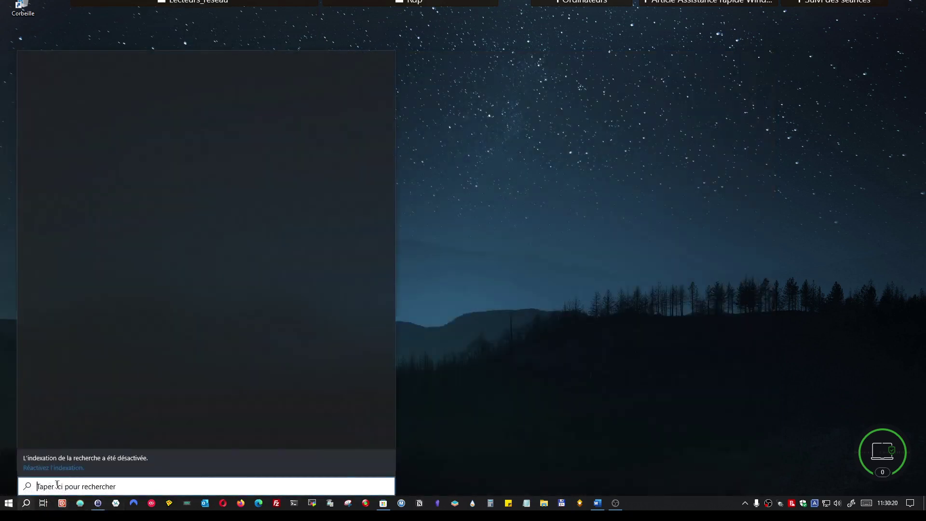
type("ass")
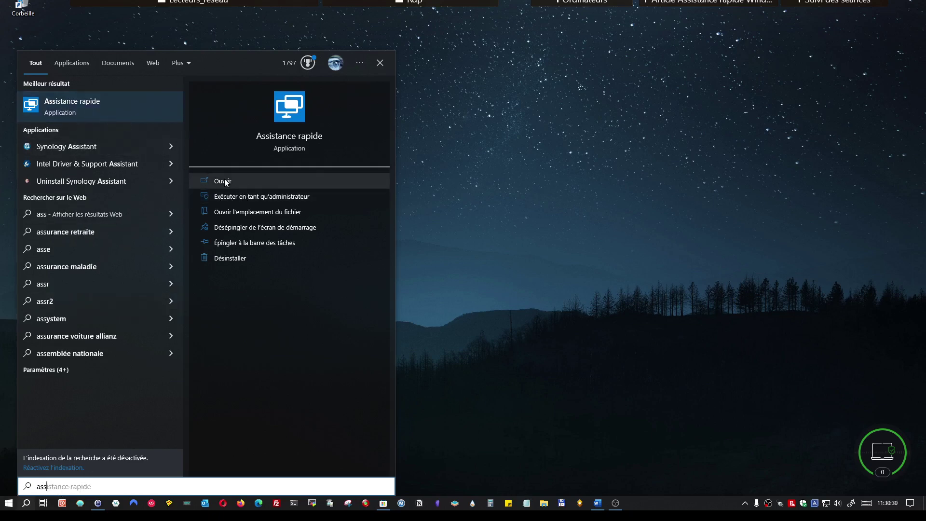
left_click(555, 171)
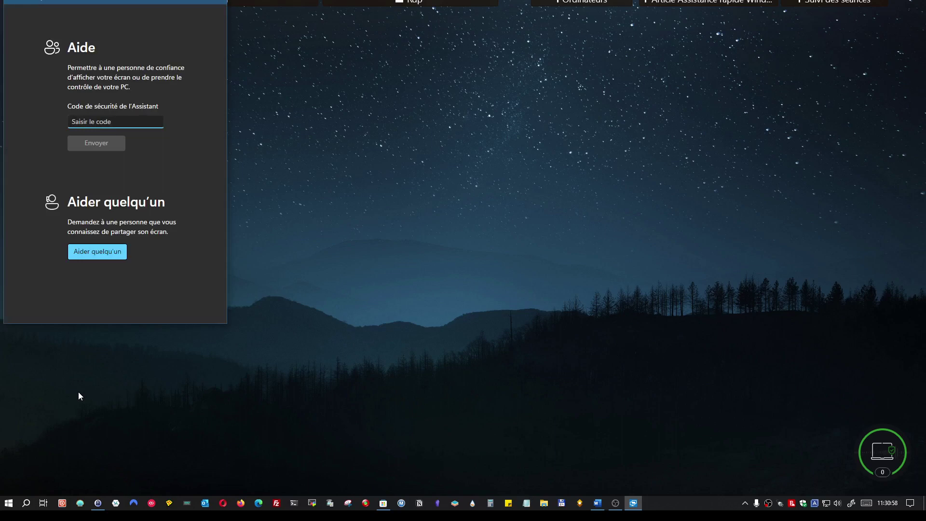
left_click(220, 2)
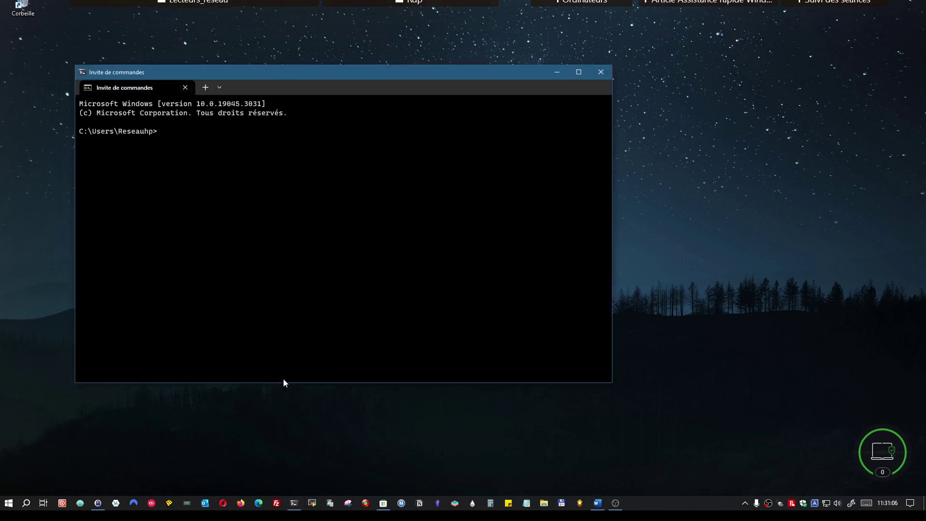
Run msra to start Windows Remote Assistance, then close it and Command Prompt.
type("msra")
key("Return")
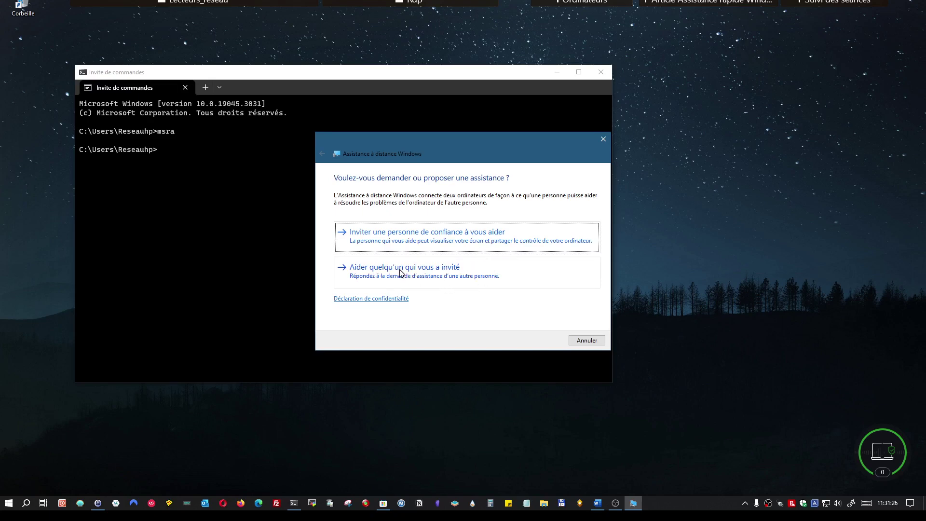
left_click(604, 140)
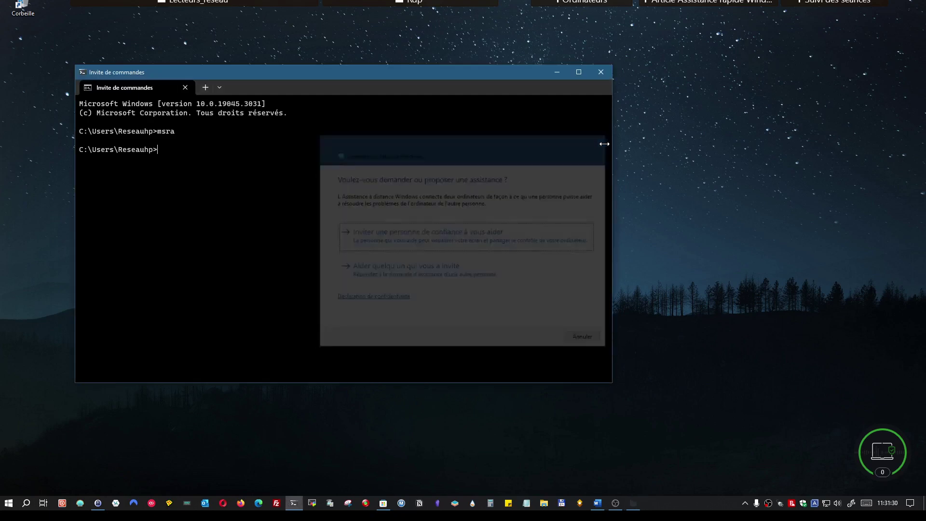
left_click(601, 72)
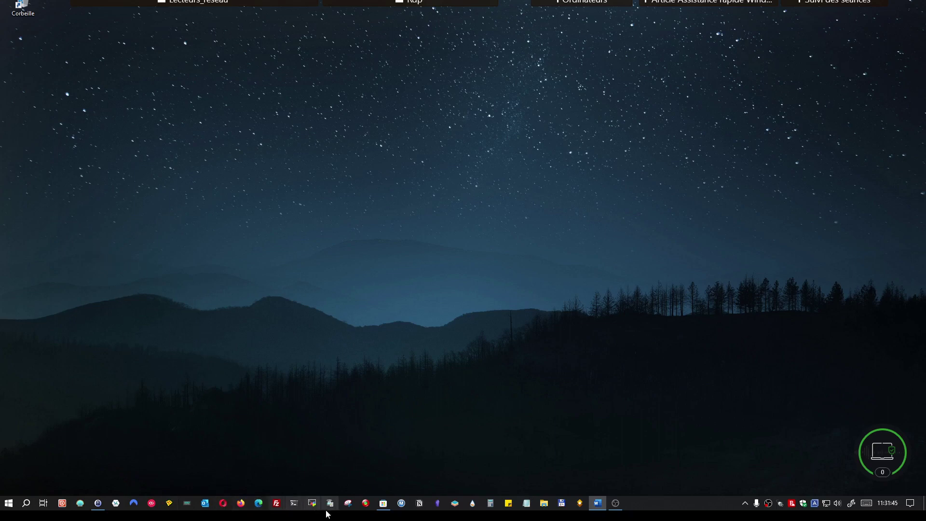
Search Microsoft Store for 'assistance', view the Assistance rapide page, then close the Store.
left_click(379, 506)
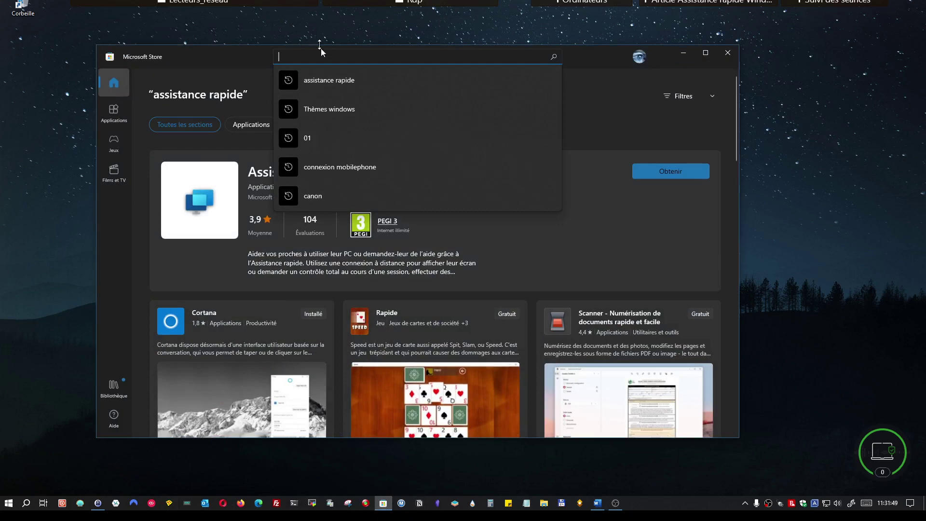
type("ass")
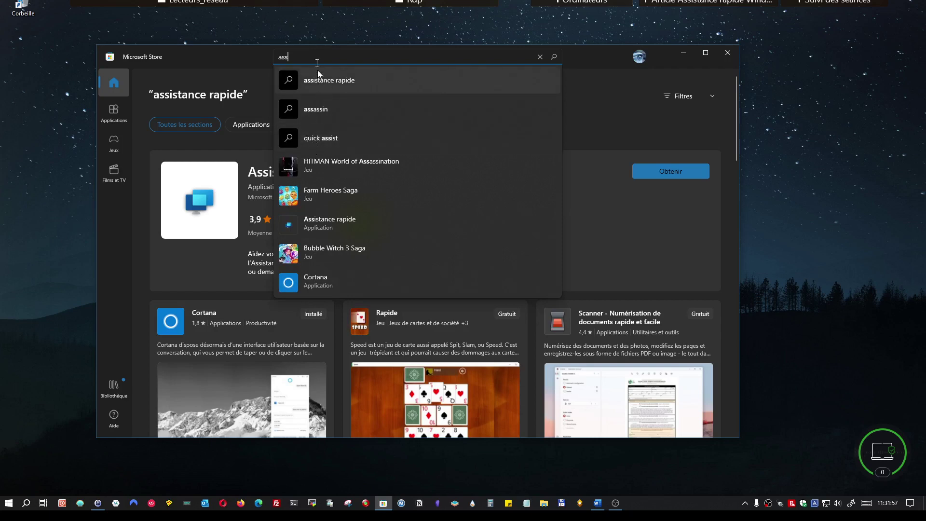
type("i")
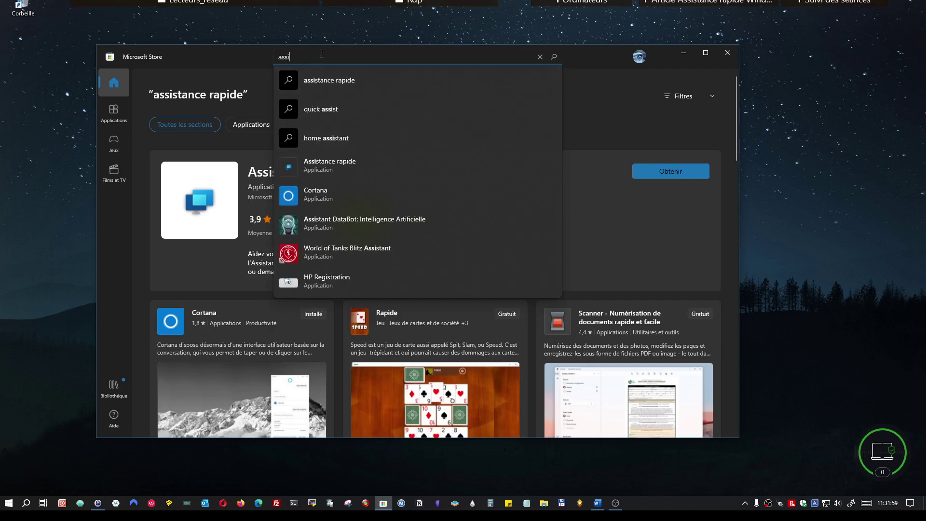
type("stance")
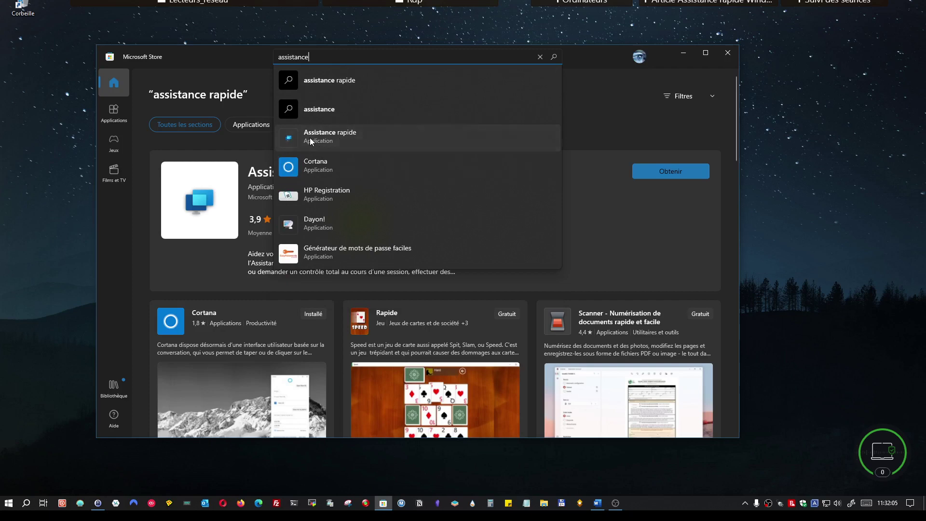
left_click(309, 138)
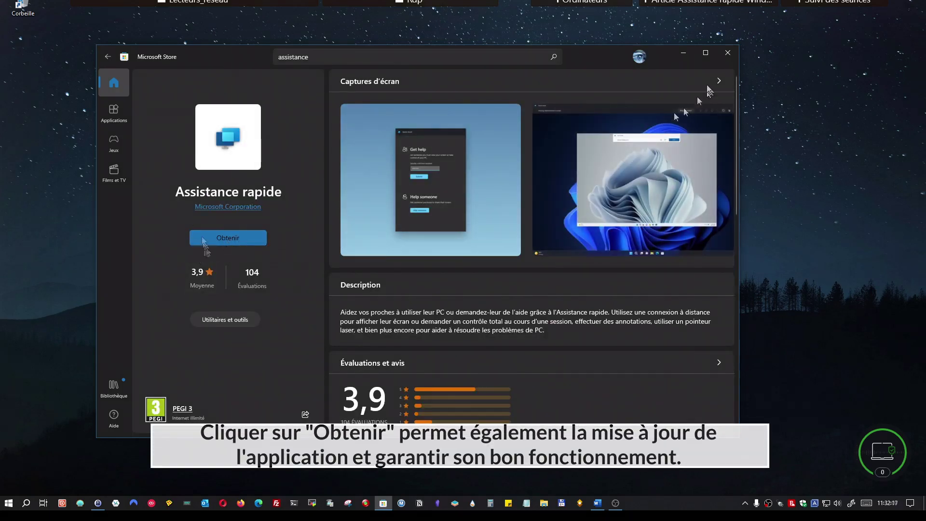
left_click(727, 54)
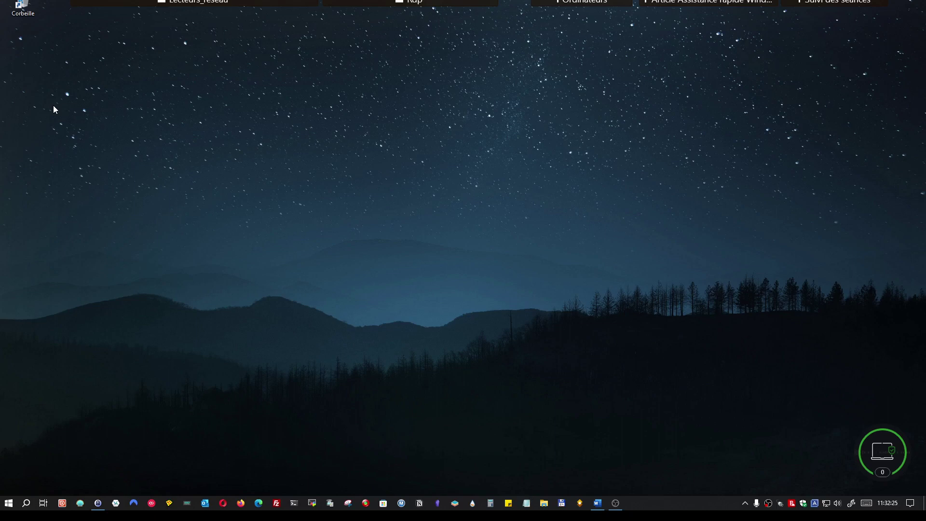
Bring the Assistance rapide window up on the desktop with its empty security code field.
mouse_move(154, 12)
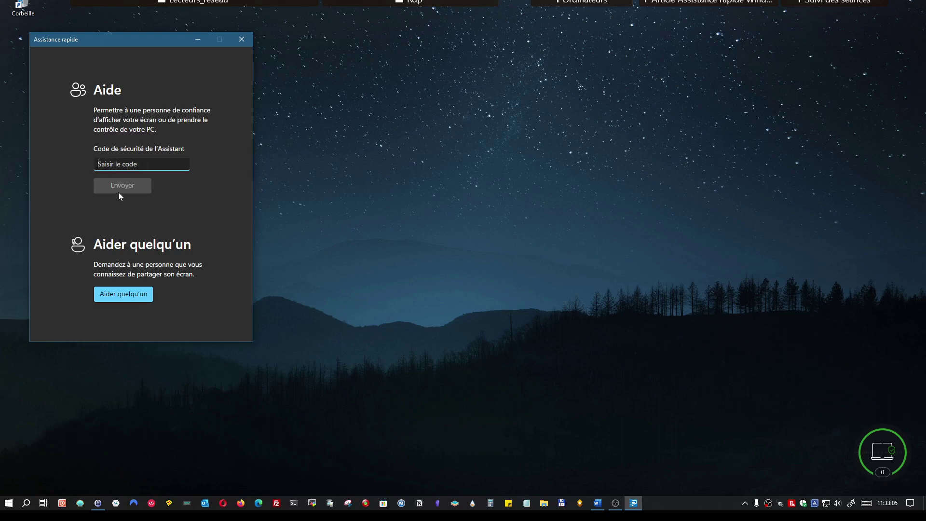
Choose Aider quelqu'un and sign in with the Microsoft account e-mail to get a security code.
left_click(312, 158)
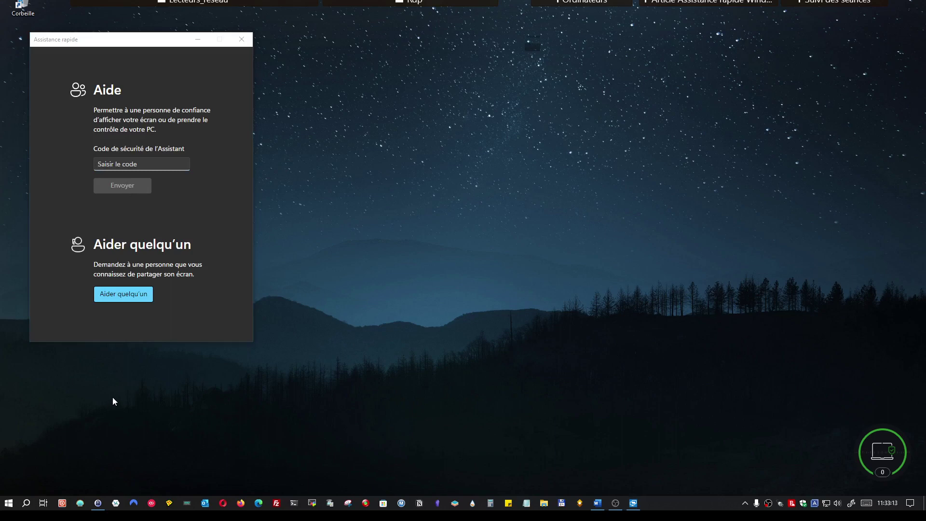
left_click(116, 299)
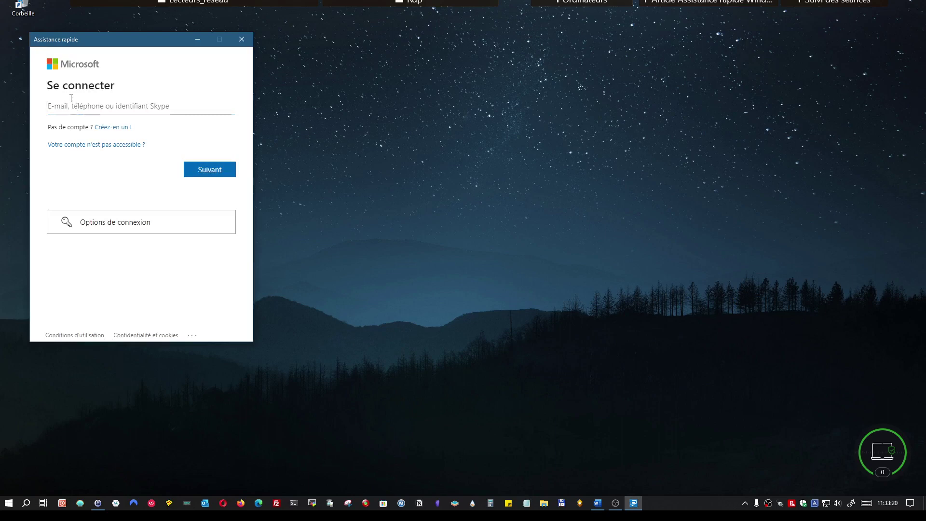
left_click_drag(117, 41, 99, 56)
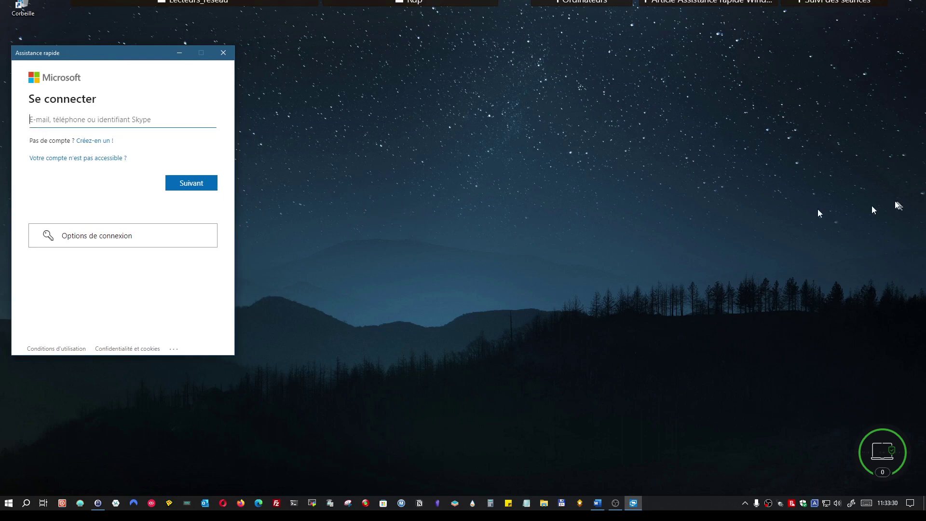
left_click(115, 116)
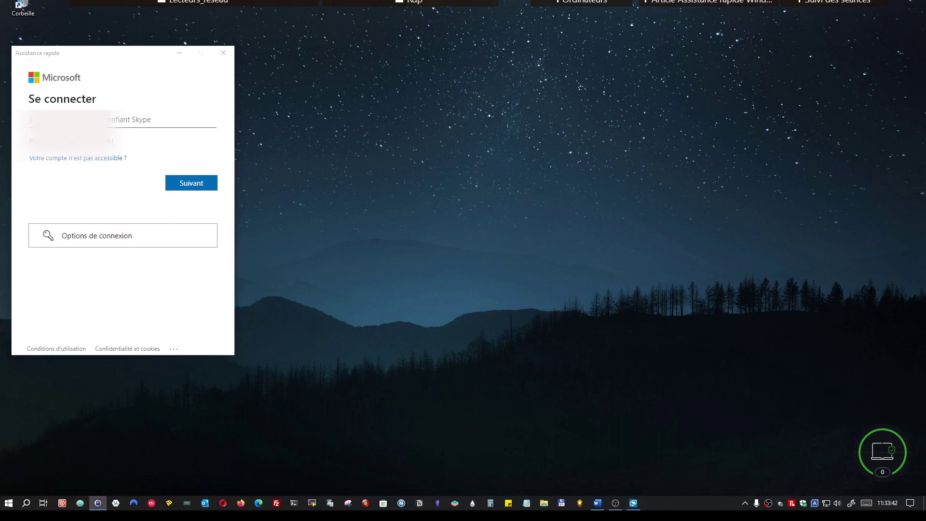
left_click(160, 114)
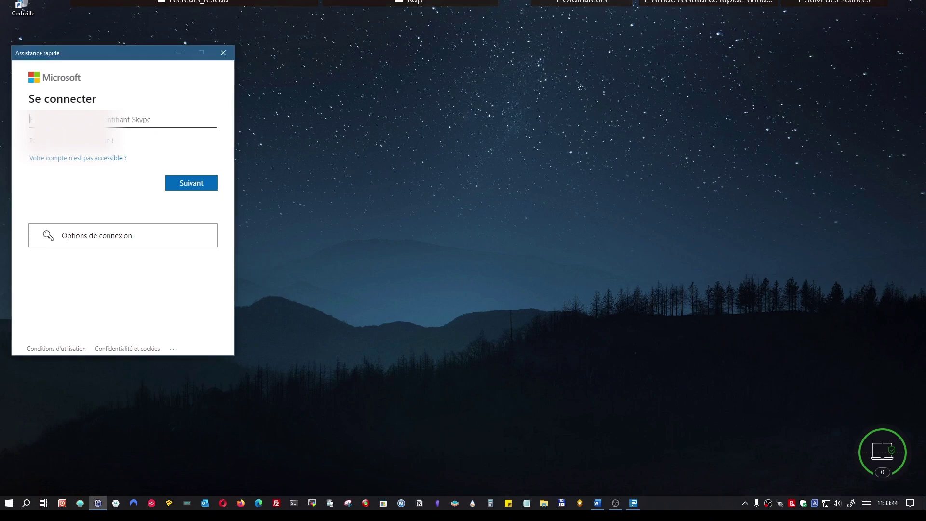
key("ctrl+v")
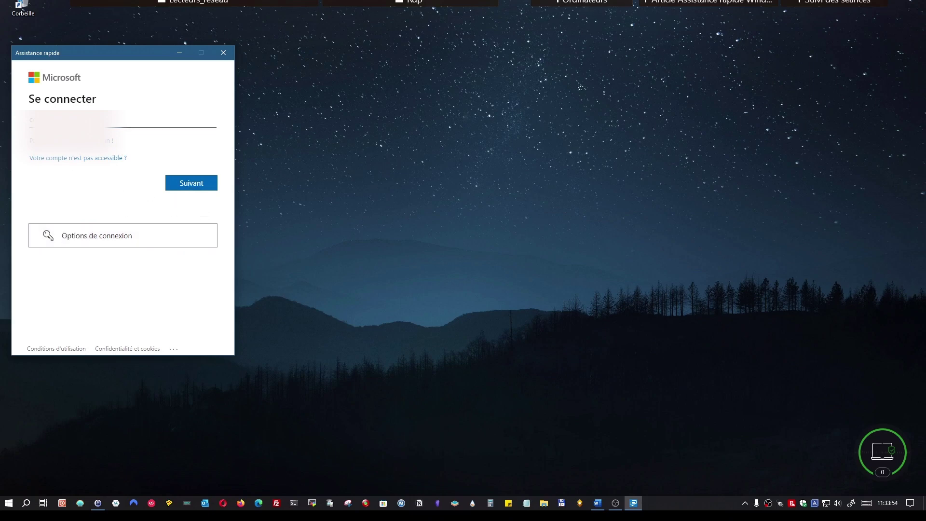
left_click(183, 185)
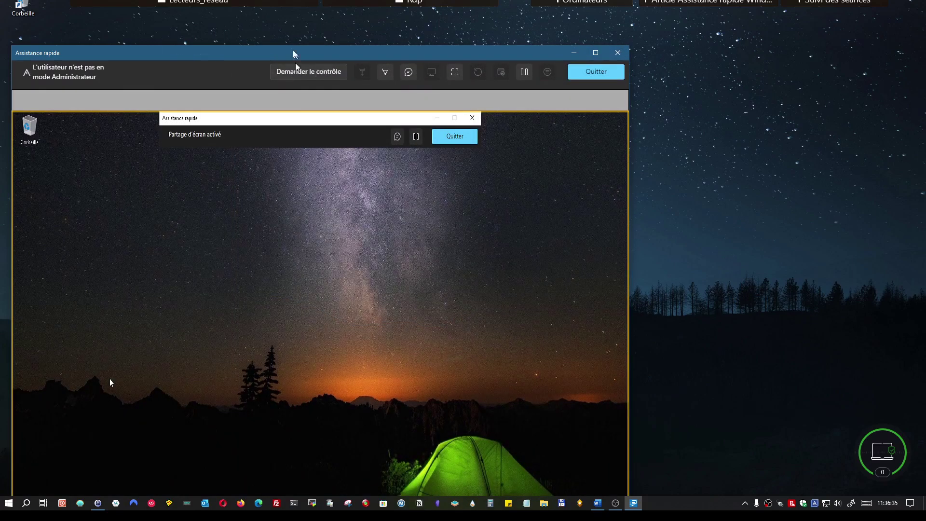
Move the session window showing the shared remote desktop to the top of the screen.
left_click_drag(296, 54, 321, 11)
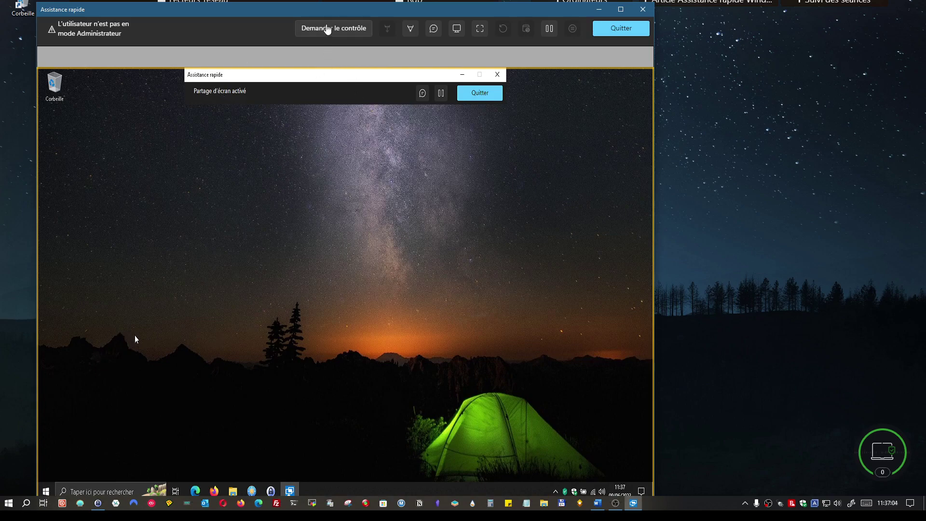
Request control of the remote PC, then open its Start menu.
left_click(331, 31)
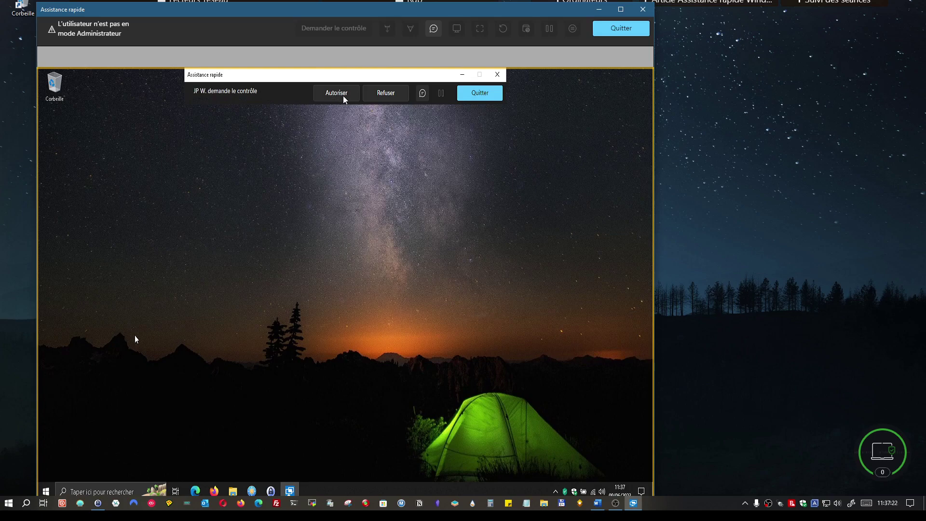
left_click(45, 492)
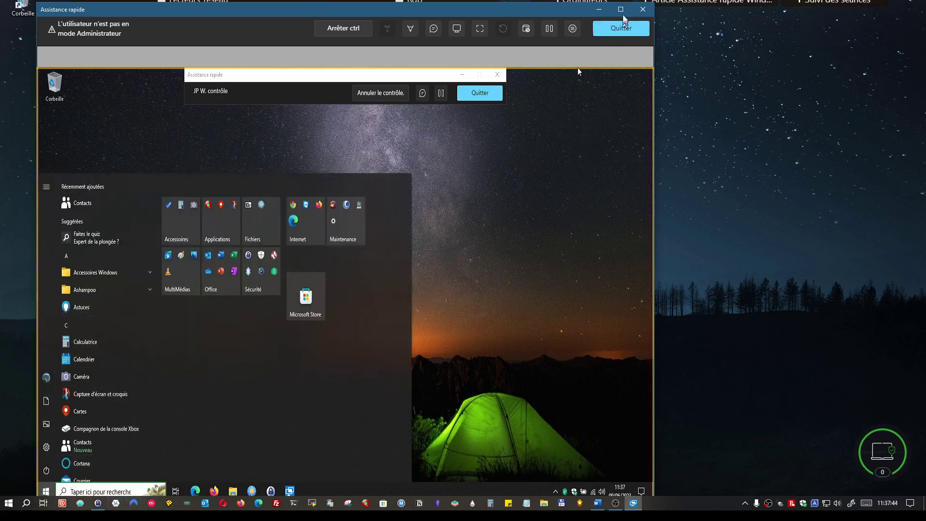
Maximize the session and open remote Device Manager, acknowledging its standard-user warning.
left_click(622, 9)
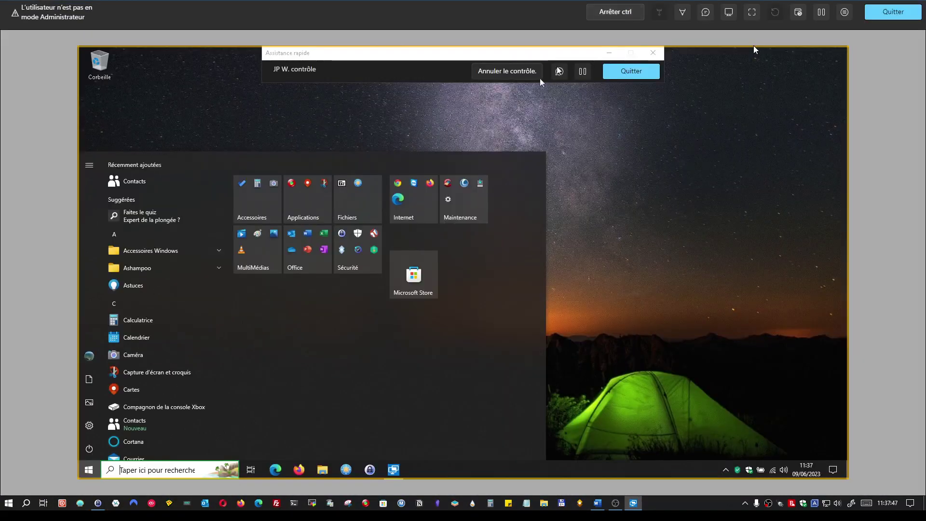
left_click(627, 259)
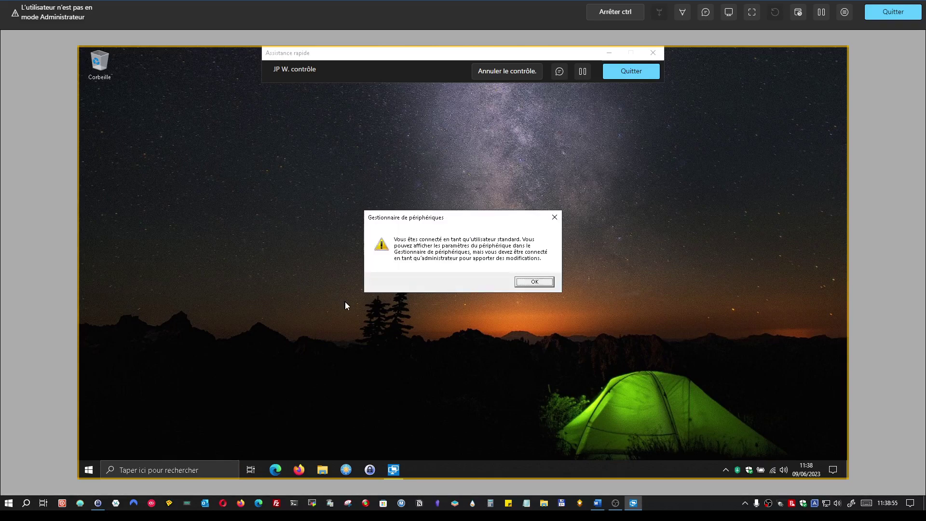
left_click(540, 283)
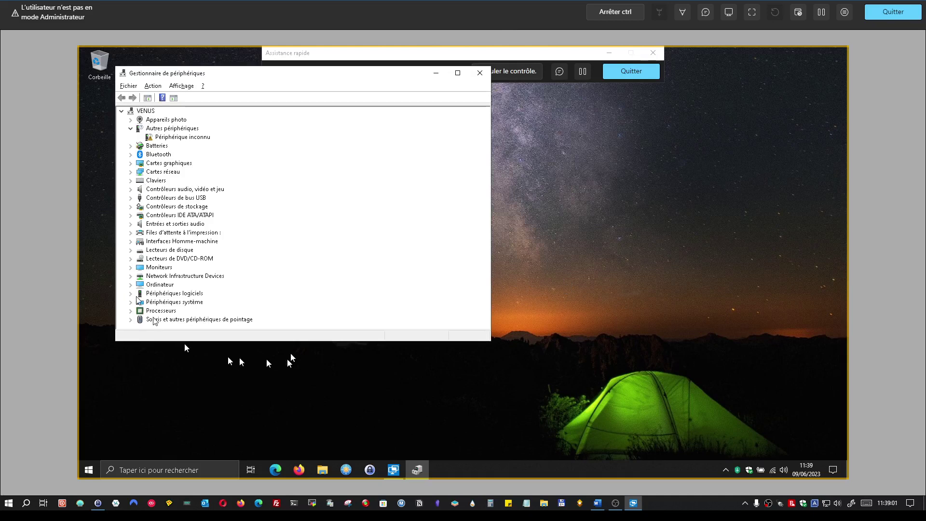
left_click(480, 76)
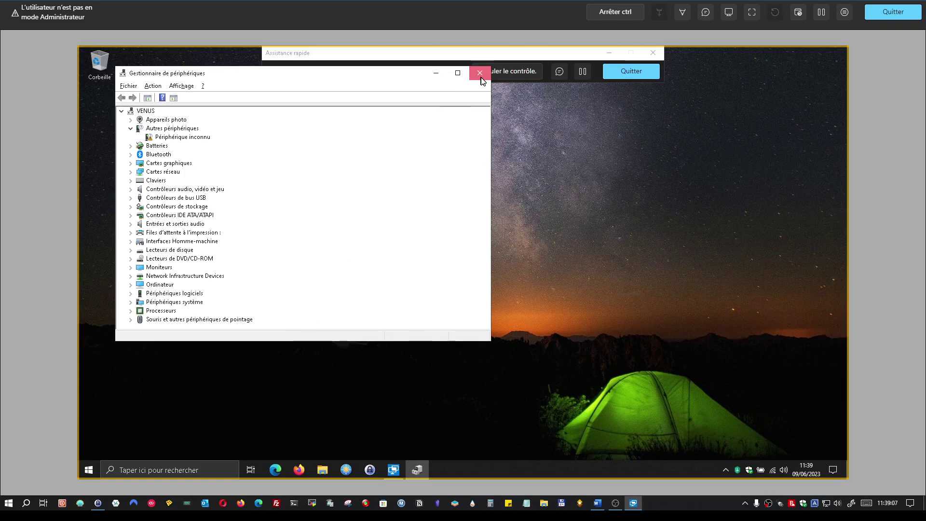
Close Device Manager, then uninstall Kaspersky VPN through the remote Settings > Applications list.
left_click(481, 78)
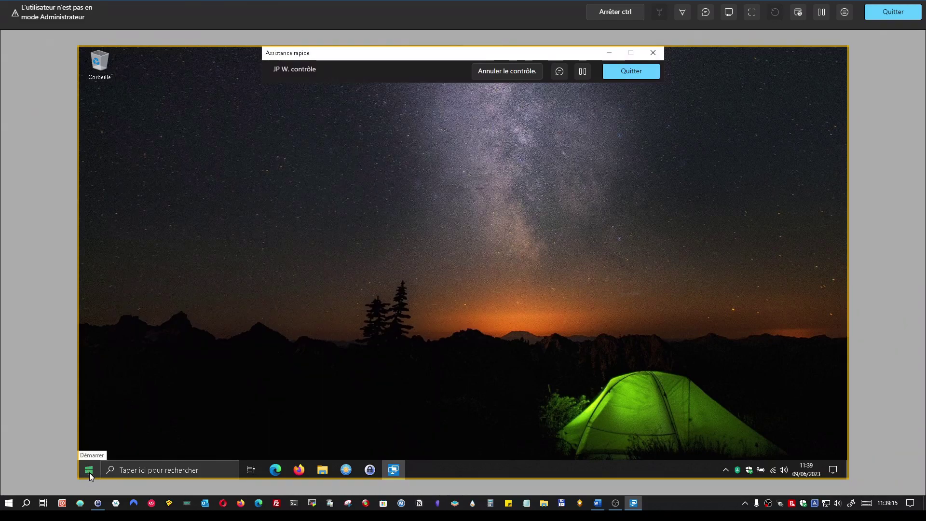
left_click(89, 472)
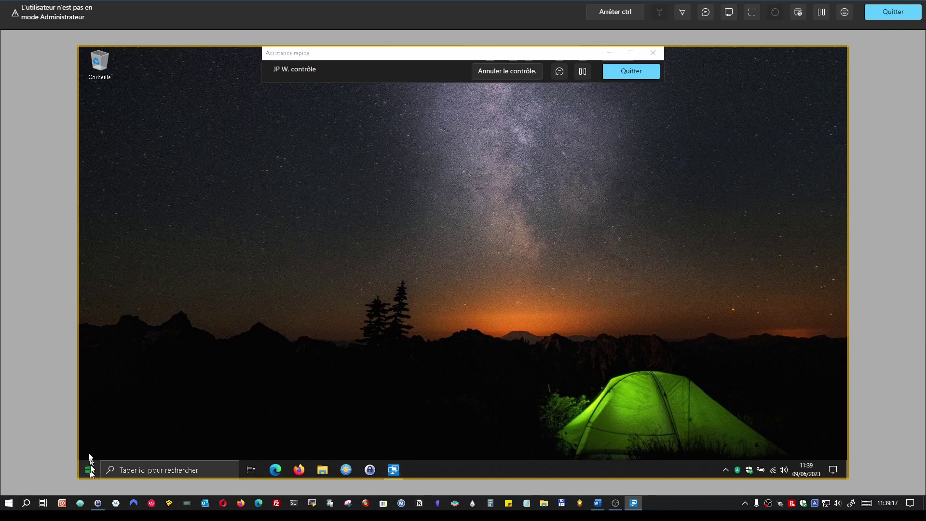
left_click(90, 426)
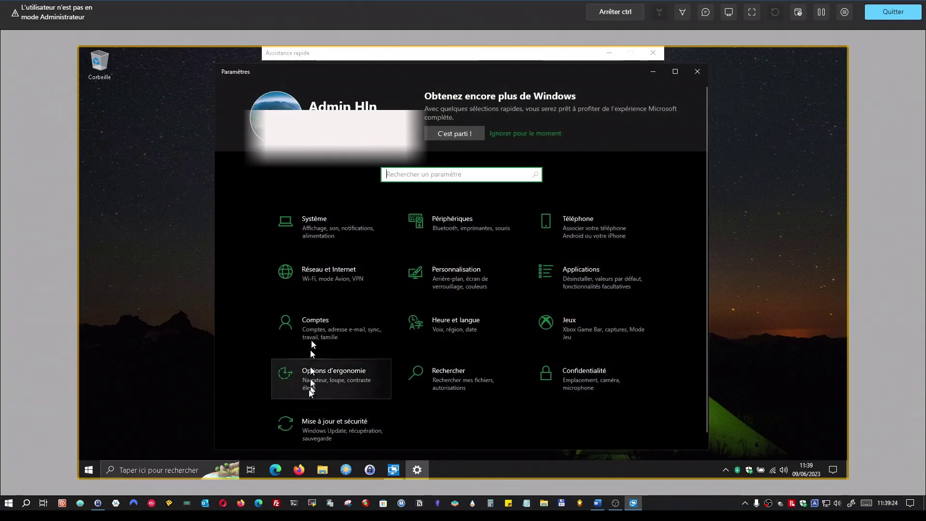
left_click(585, 279)
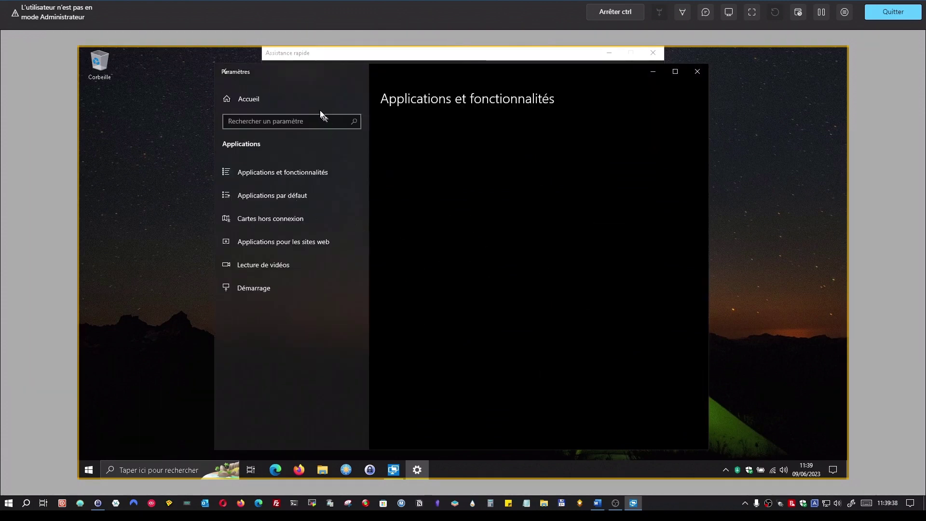
left_click(470, 246)
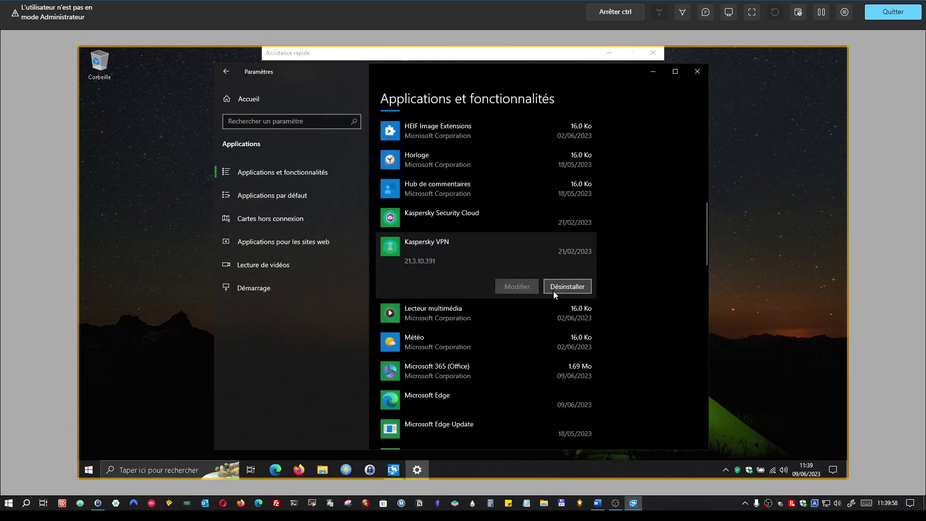
left_click(553, 291)
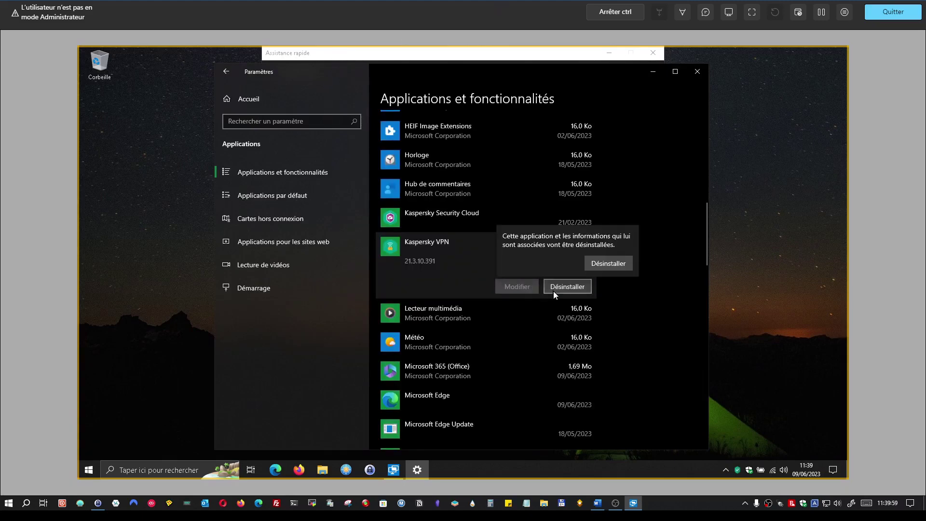
left_click(605, 263)
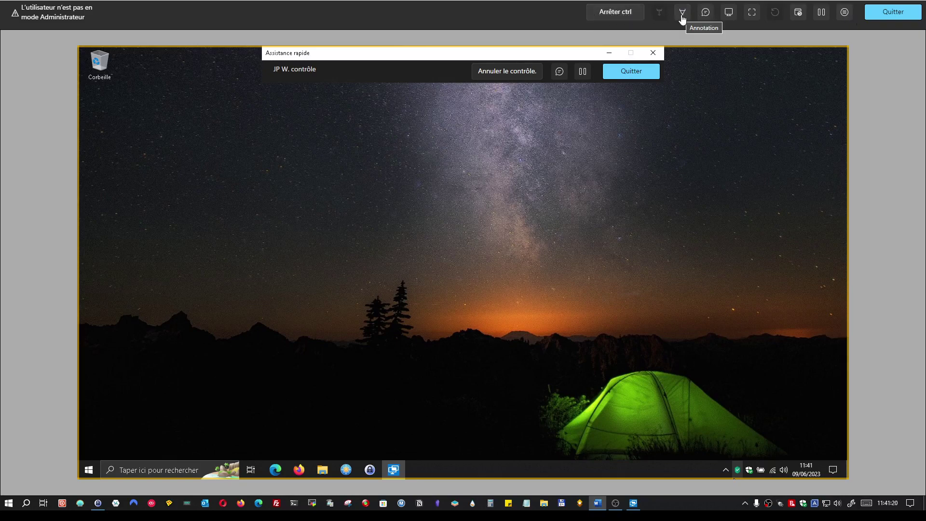
Draw several red annotation strokes across the remote desktop sky.
left_click(681, 15)
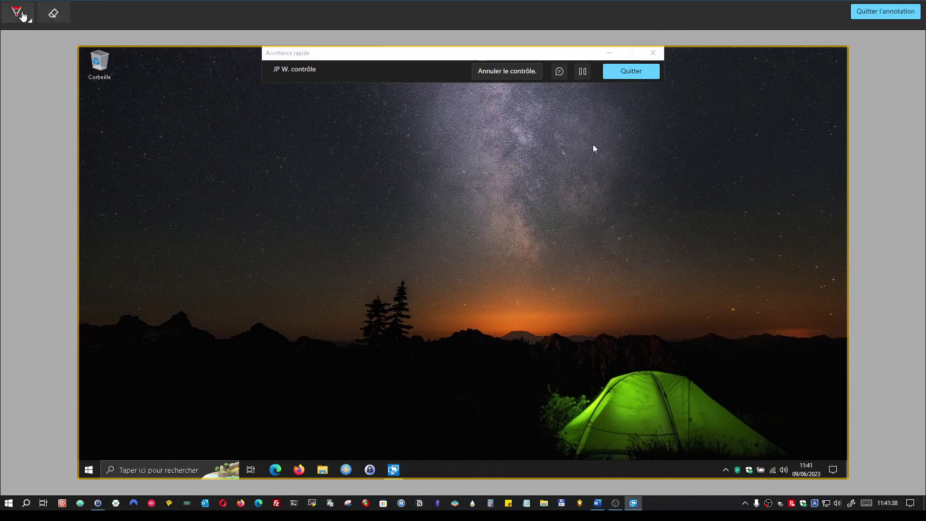
left_click(22, 18)
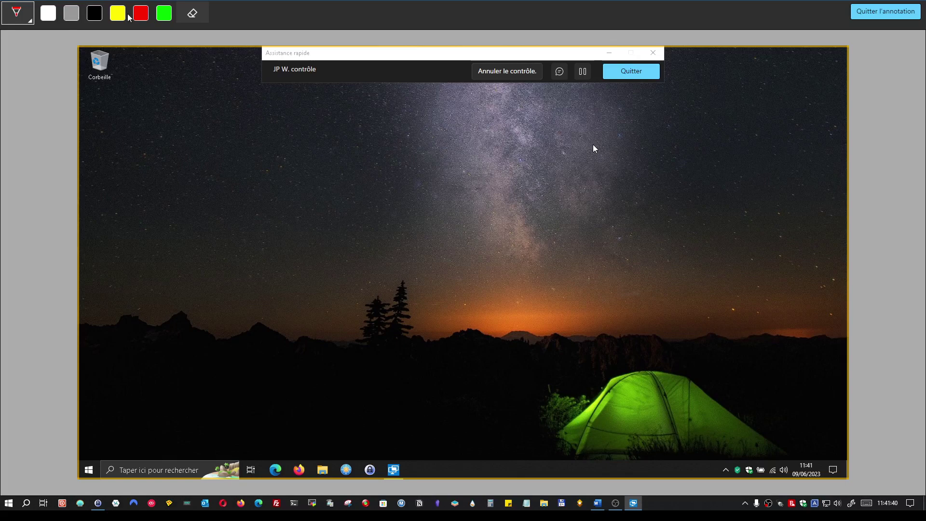
left_click(141, 14)
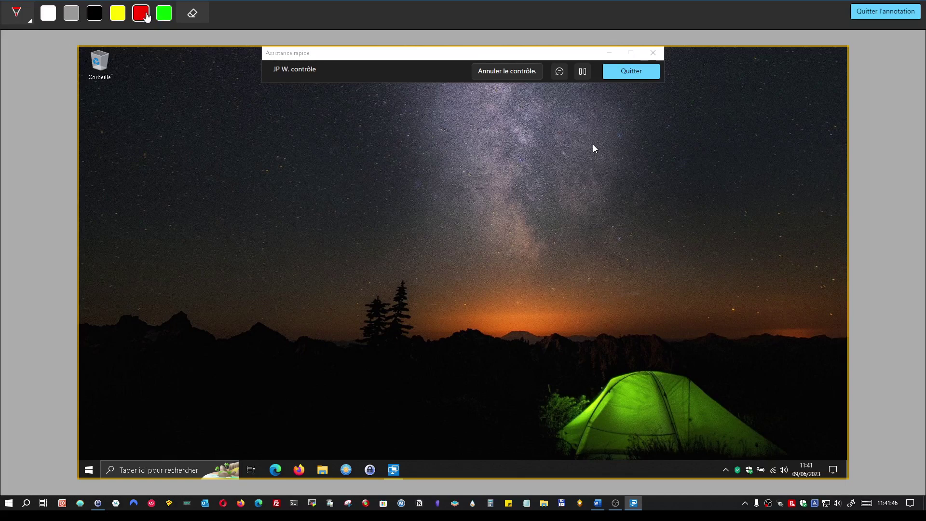
left_click_drag(146, 121, 154, 124)
left_click_drag(258, 279, 179, 374)
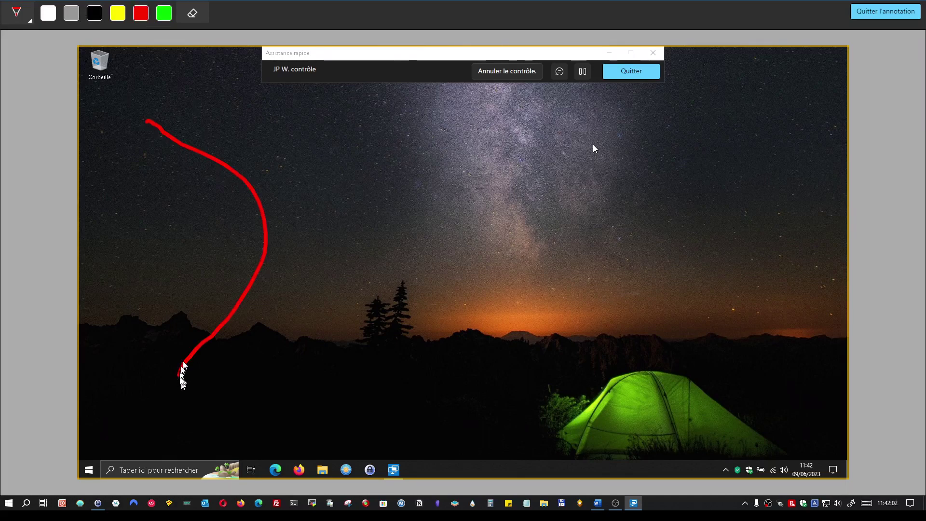
mouse_move(316, 120)
left_mouse_down()
mouse_move(448, 256)
mouse_move(327, 333)
left_mouse_up()
mouse_move(507, 111)
left_mouse_down()
mouse_move(299, 277)
mouse_move(572, 273)
left_mouse_up()
Add a yellow mark at the upper left, exit annotation, and open the chat panel.
left_click(118, 13)
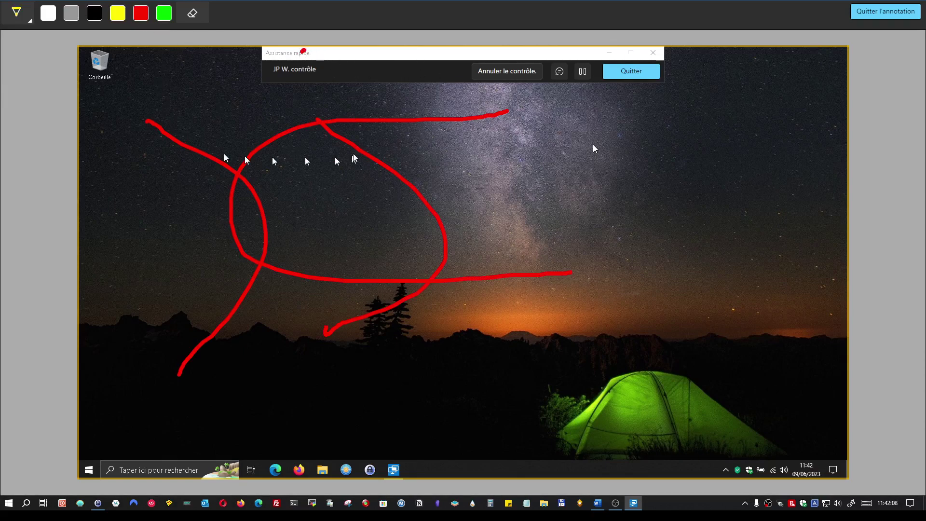
mouse_move(211, 60)
left_mouse_down()
mouse_move(197, 127)
mouse_move(164, 58)
mouse_move(212, 65)
left_mouse_up()
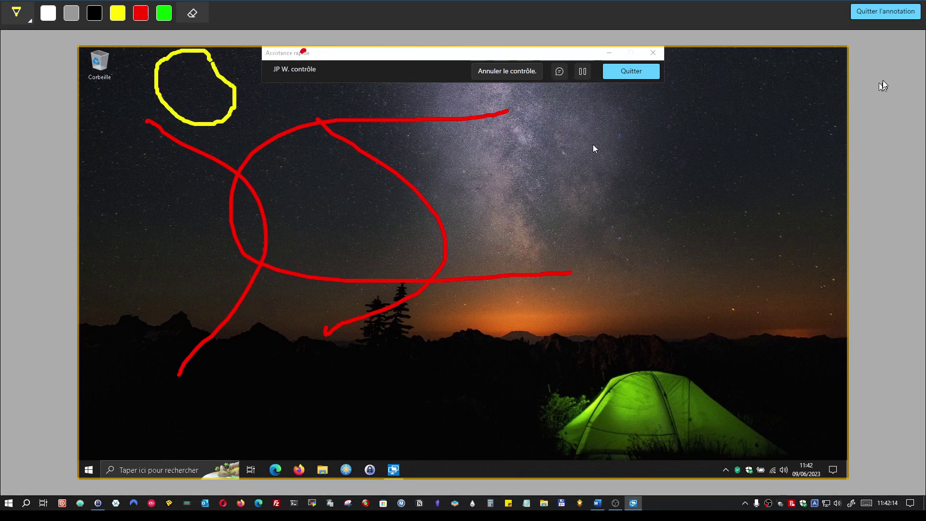
left_click(880, 13)
left_click(704, 11)
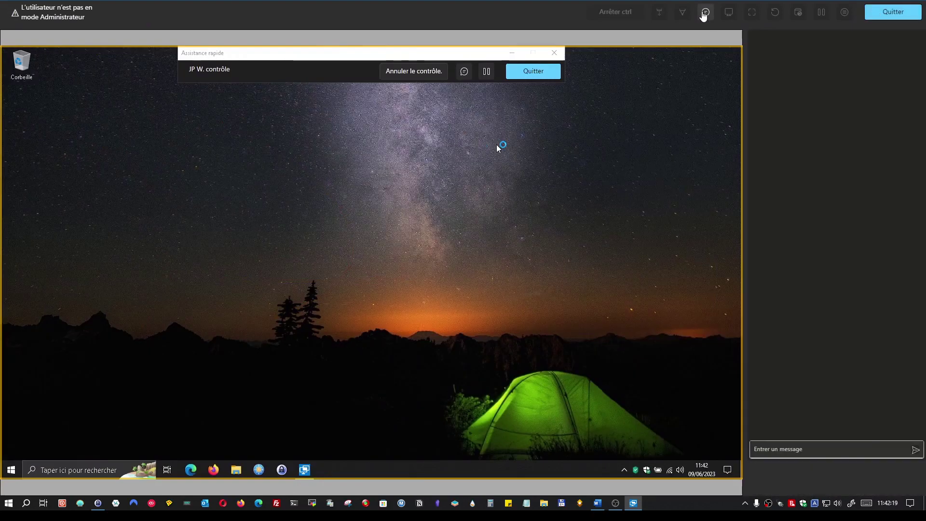
Send the chat message 'bojour' from the helper's Quick Assist chat.
left_click(772, 453)
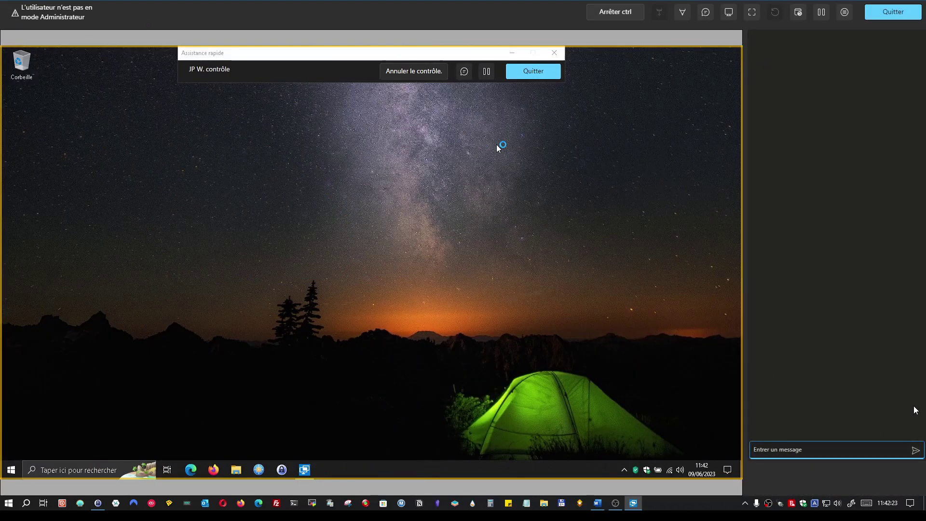
type("bojou")
key("Return")
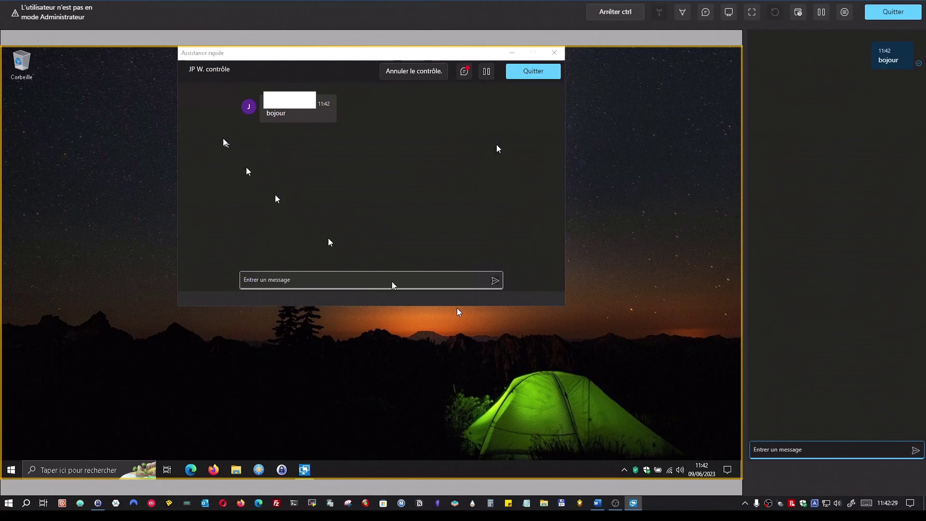
Reply 'tttt' from the remote Quick Assist chat, then reposition that window.
left_click(213, 63)
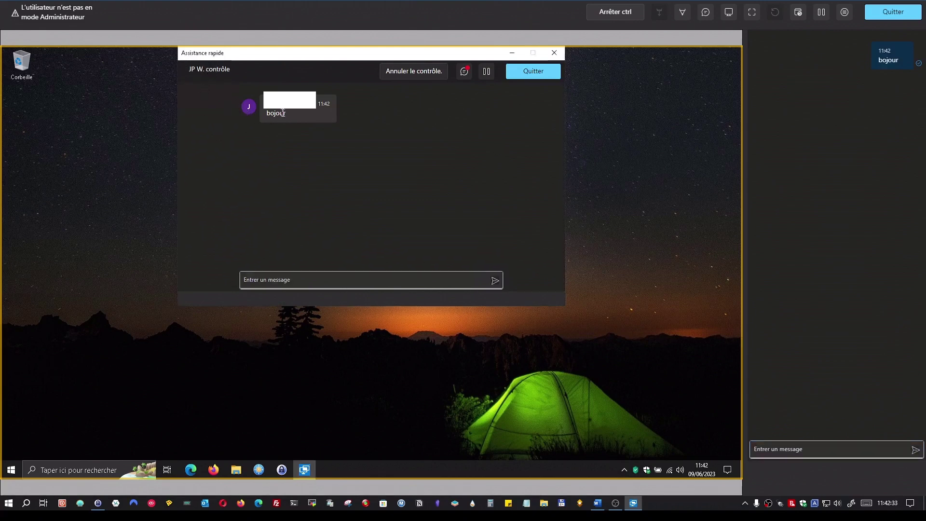
left_click(257, 280)
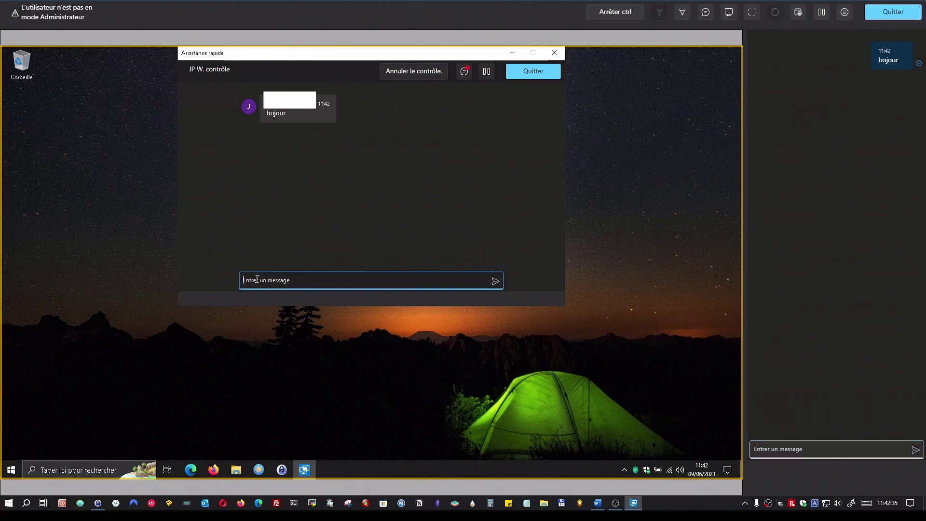
type("tttt")
key("Return")
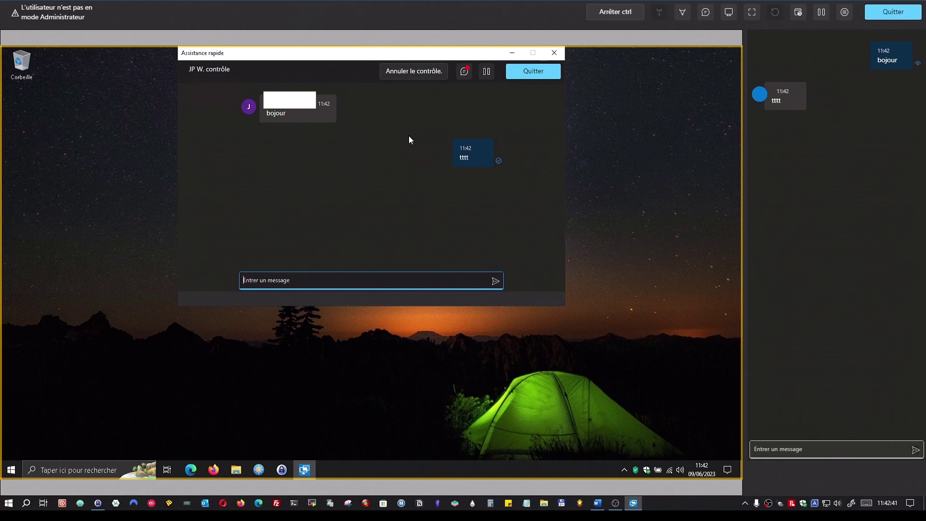
left_click_drag(401, 54, 405, 101)
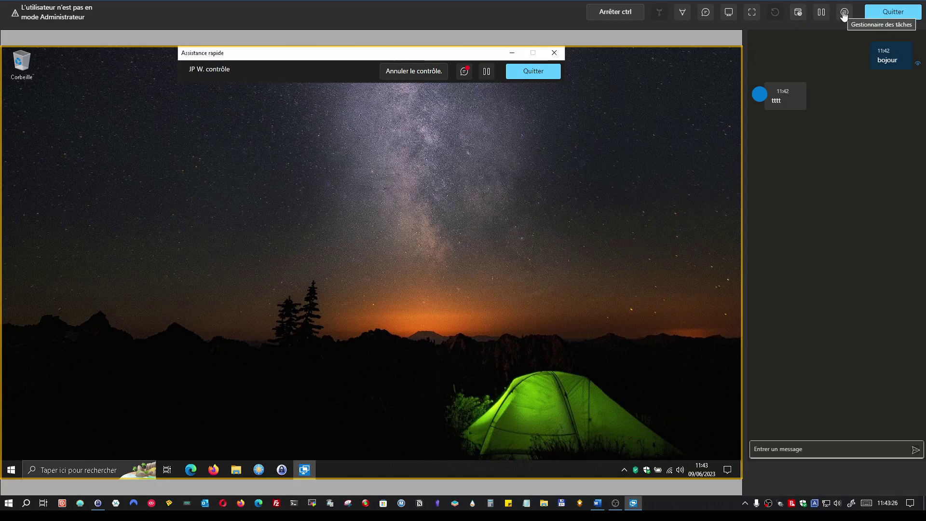
Launch Task Manager on the remote PC, then close it again.
left_click(844, 15)
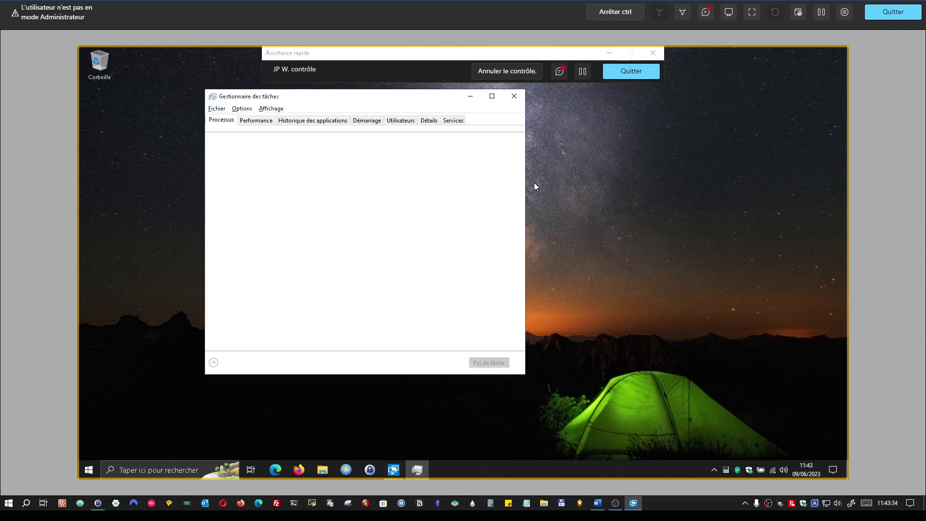
left_click(514, 96)
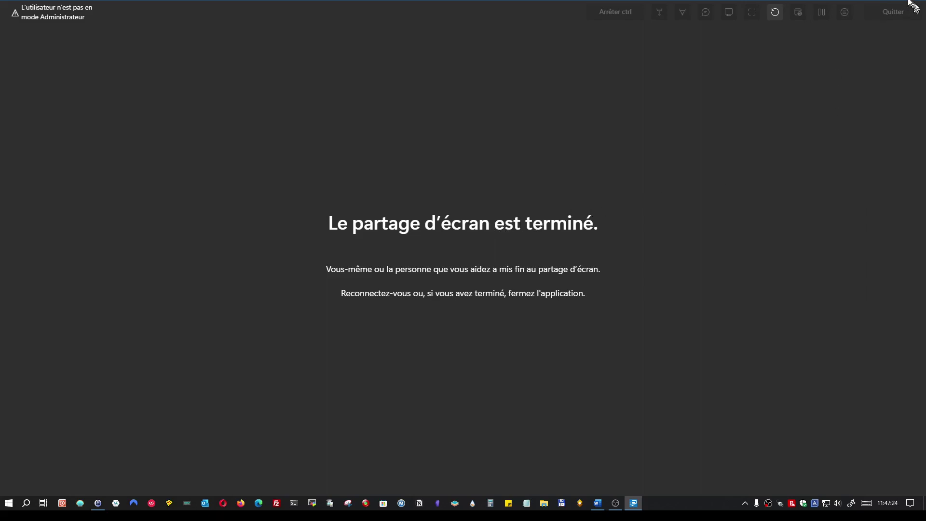
Close the finished session window and relaunch Quick Assist with Ctrl+Win+Q.
left_click(916, 2)
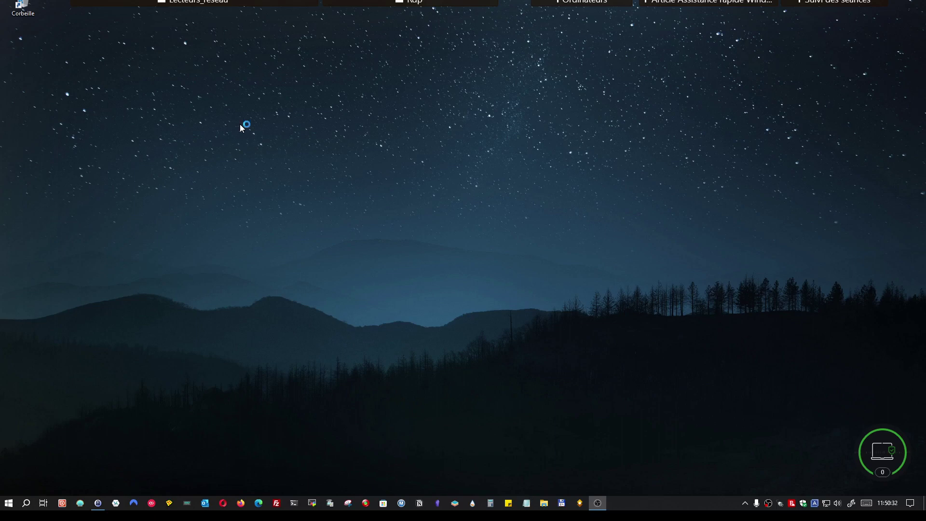
key("ctrl+super+q")
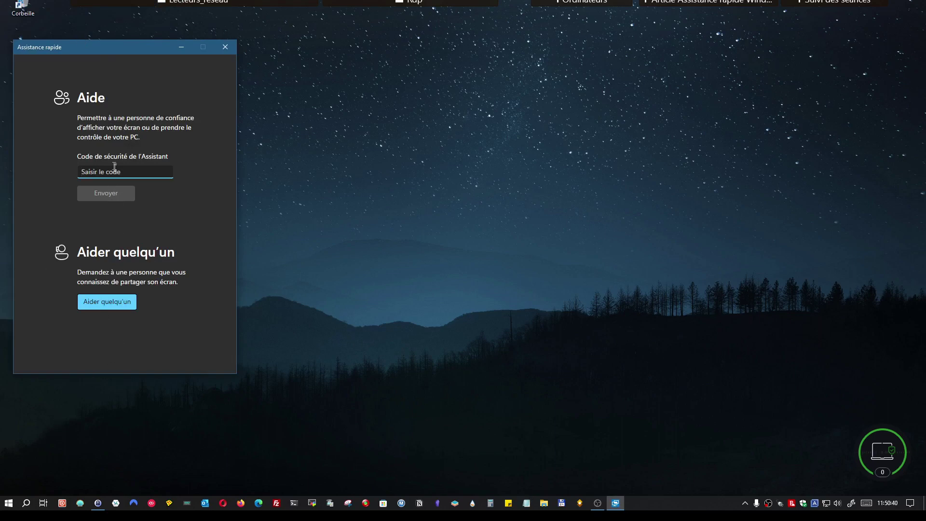
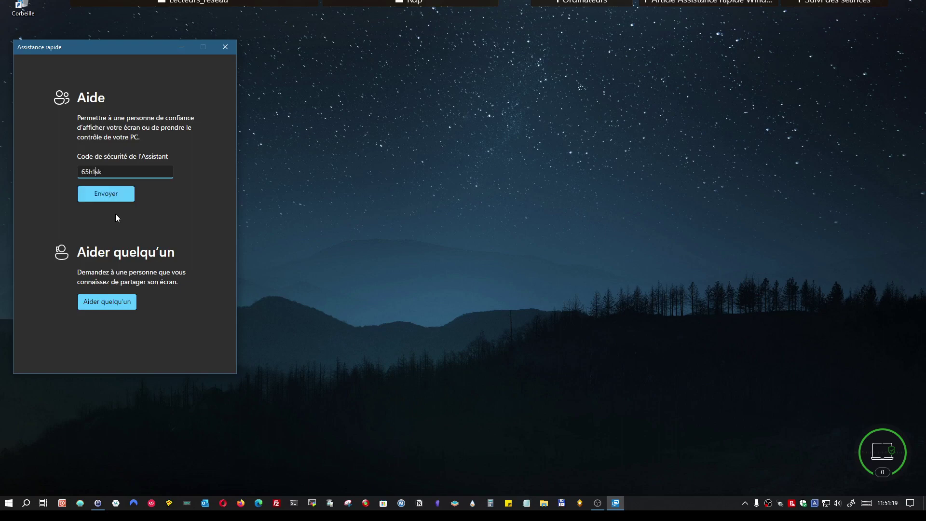
Enter the helper's security code, fixing the mistyped digit, and submit it.
left_click(93, 194)
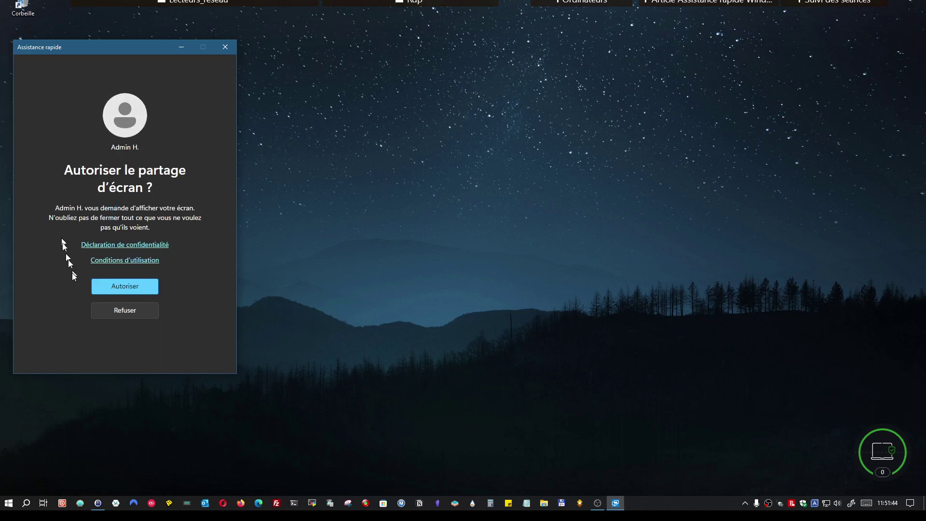
Authorise screen sharing with Autoriser so the helper can see this screen.
left_click(122, 288)
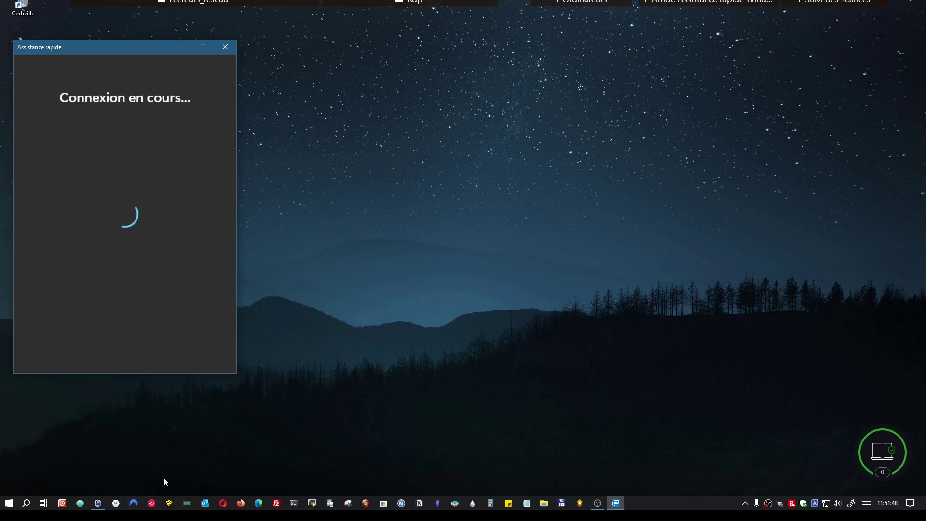